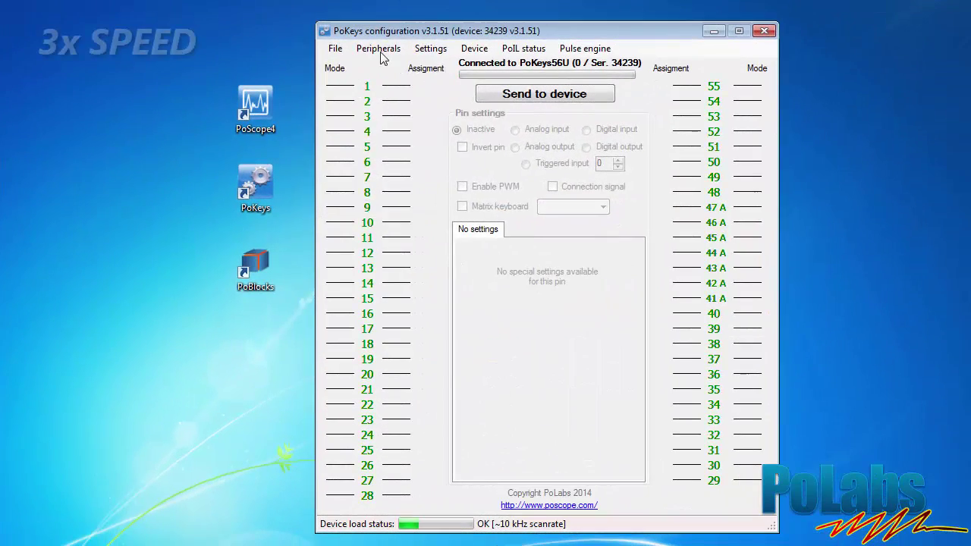
Scan the I2C bus for sensors with Auto add new enabled so found sensors fill the list.
click(459, 321)
click(379, 196)
click(593, 369)
click(432, 195)
click(383, 196)
click(578, 368)
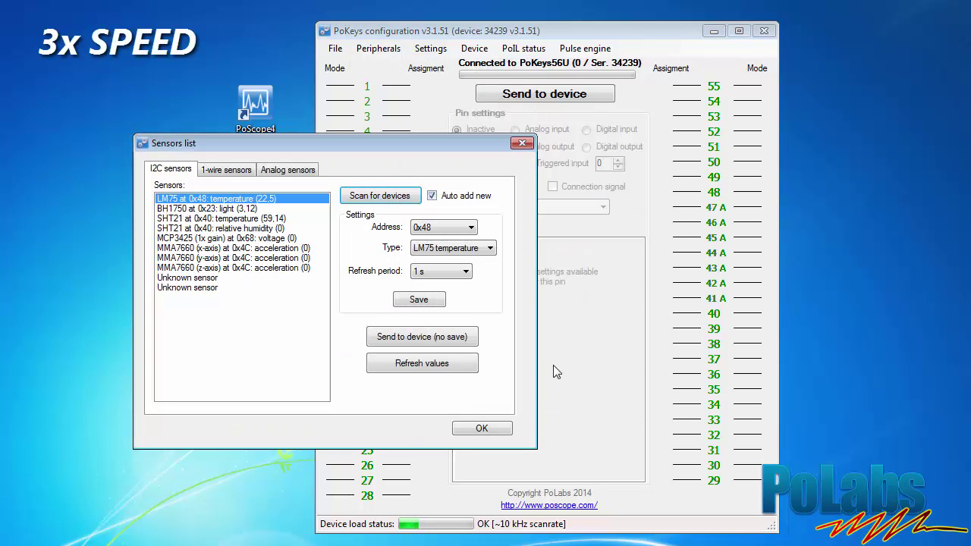
Set the LM75, BH1750, SHT21 temperature and SHT21 humidity refresh periods to 0,1 s.
click(441, 271)
click(425, 282)
click(257, 210)
click(441, 271)
click(449, 303)
click(257, 218)
click(423, 275)
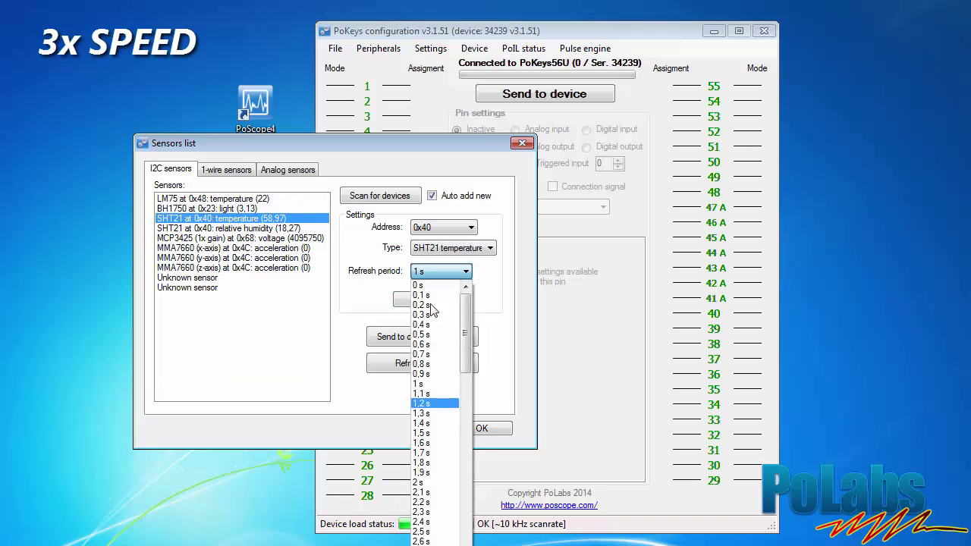
click(422, 296)
click(228, 227)
click(441, 271)
click(431, 297)
Set MCP3425 and MMA7660 x/y/z refresh to 0,1 s, then save and close the sensor list.
click(227, 238)
click(441, 271)
click(430, 297)
click(228, 247)
click(441, 271)
click(429, 298)
click(228, 258)
click(441, 271)
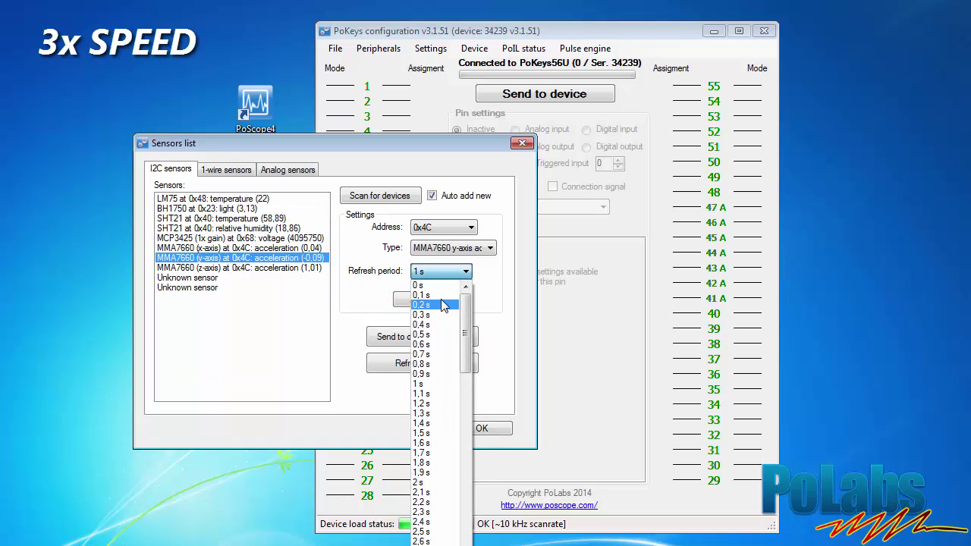
click(429, 297)
click(227, 268)
click(441, 271)
click(430, 298)
click(419, 301)
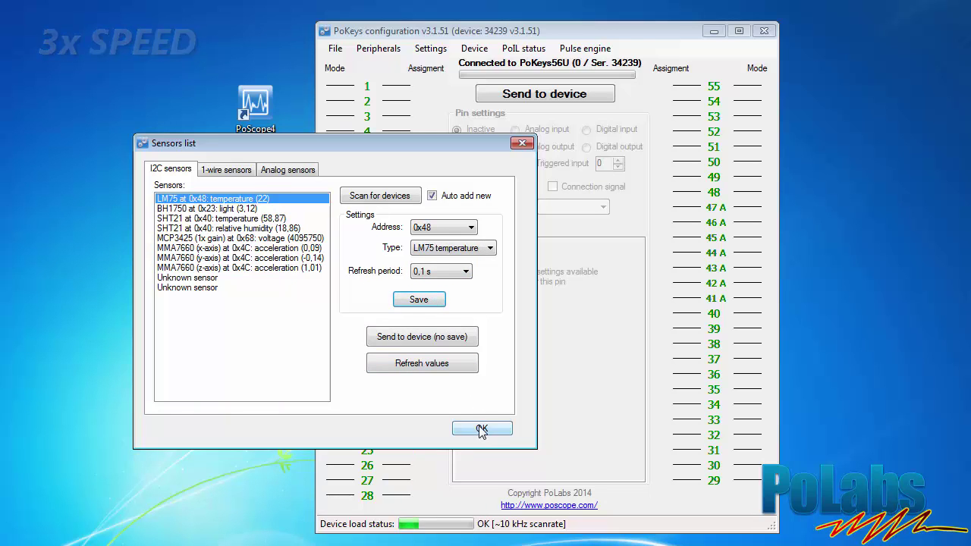
click(482, 429)
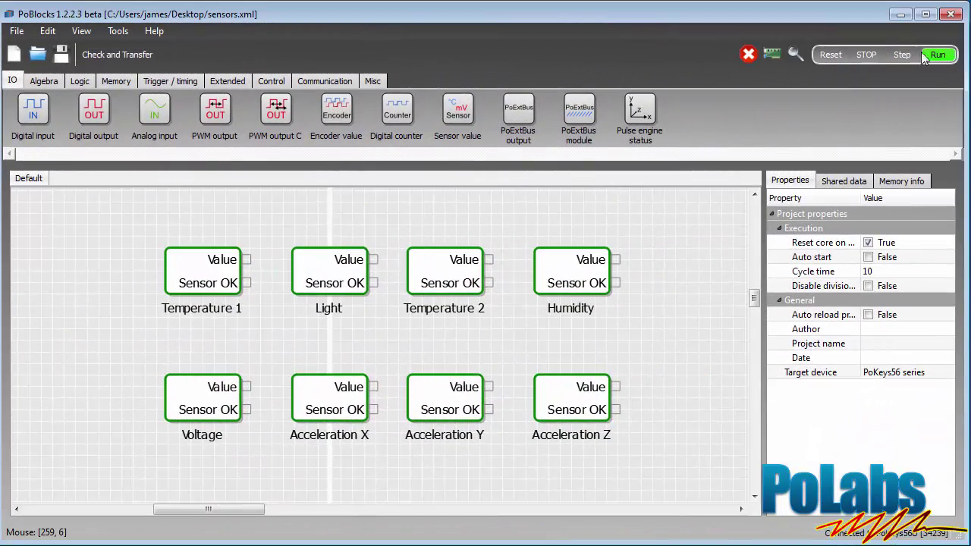
Run the PoBlocks sensor program so each sensor block shows live values.
click(925, 56)
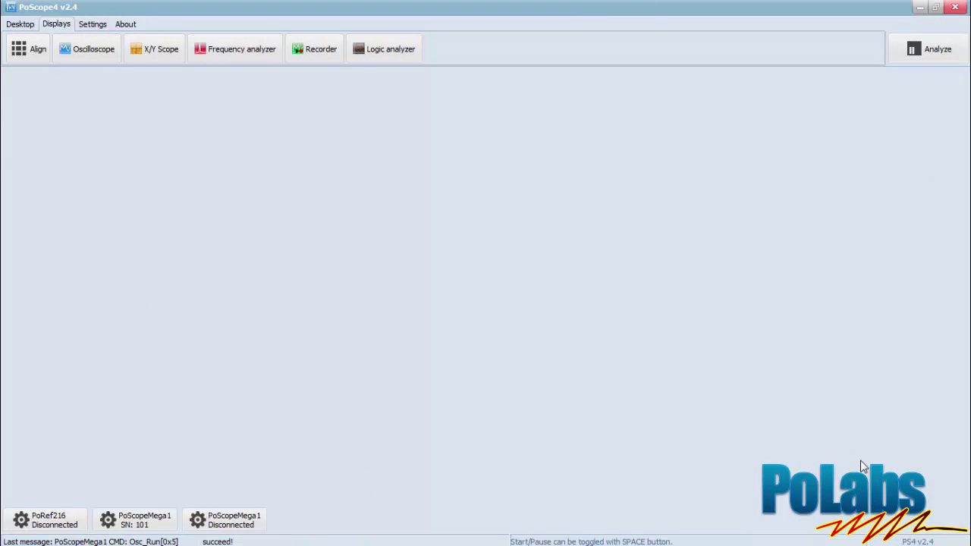
Open a logic analyzer with the PoScopeMega1 in DIGITAL mode sampling at 500kS/s.
click(384, 51)
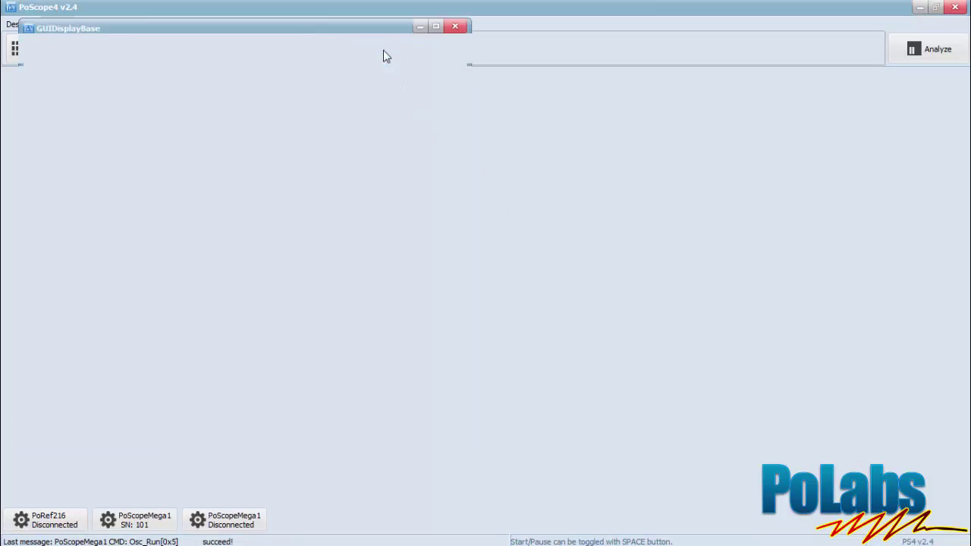
click(133, 519)
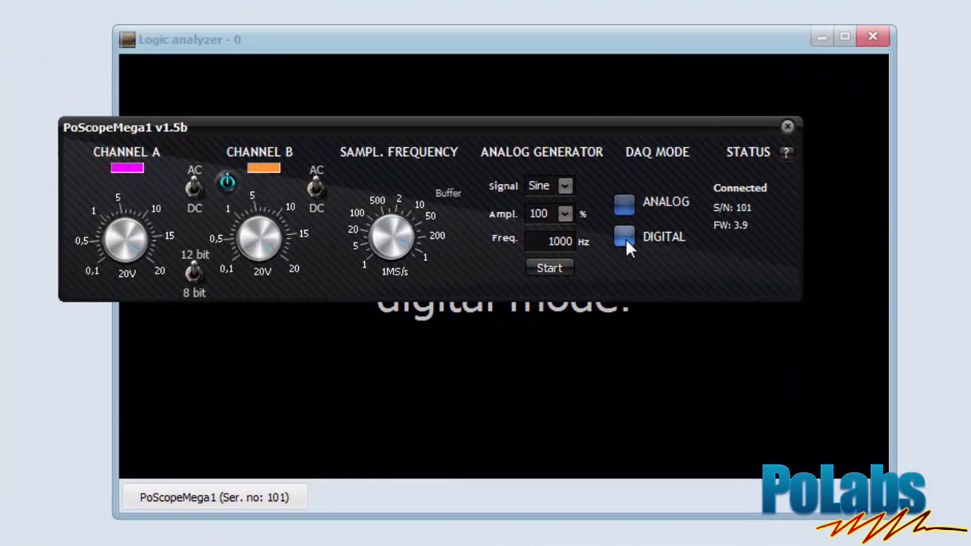
click(625, 238)
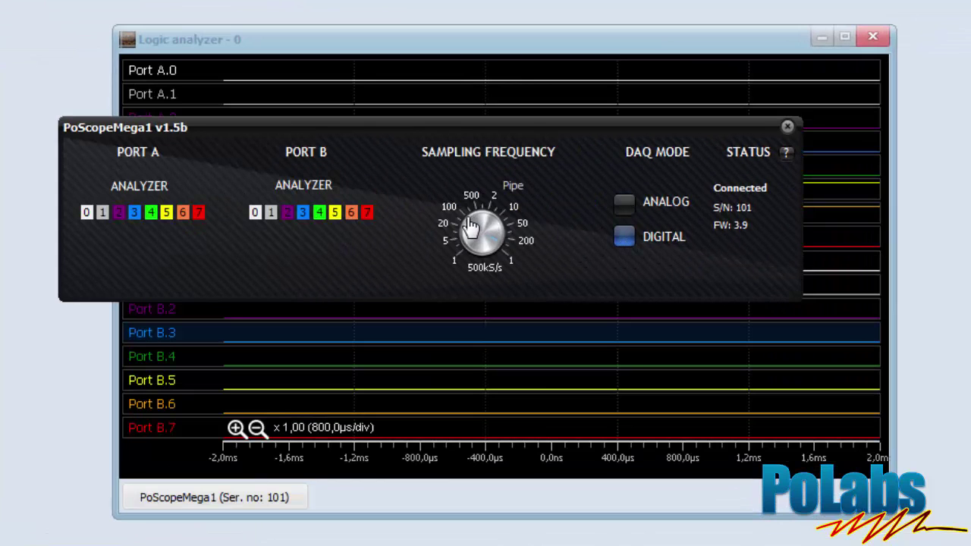
scroll(473, 230, up, 2)
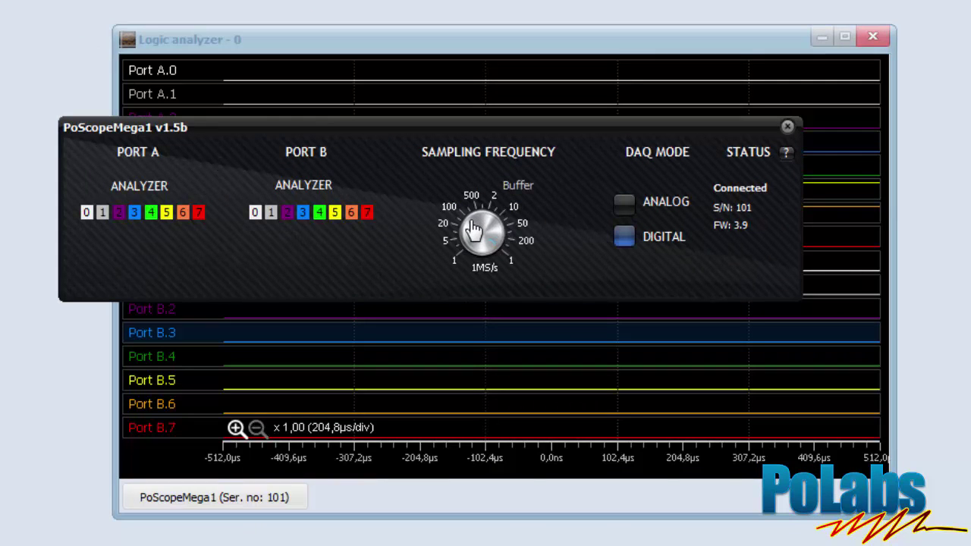
scroll(474, 230, down, 4)
scroll(473, 230, down, 4)
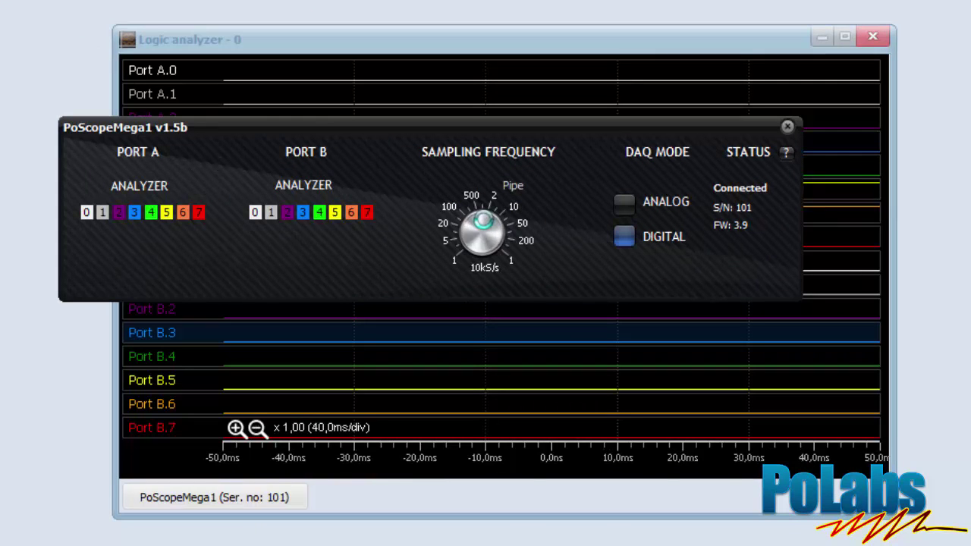
scroll(487, 228, up, 5)
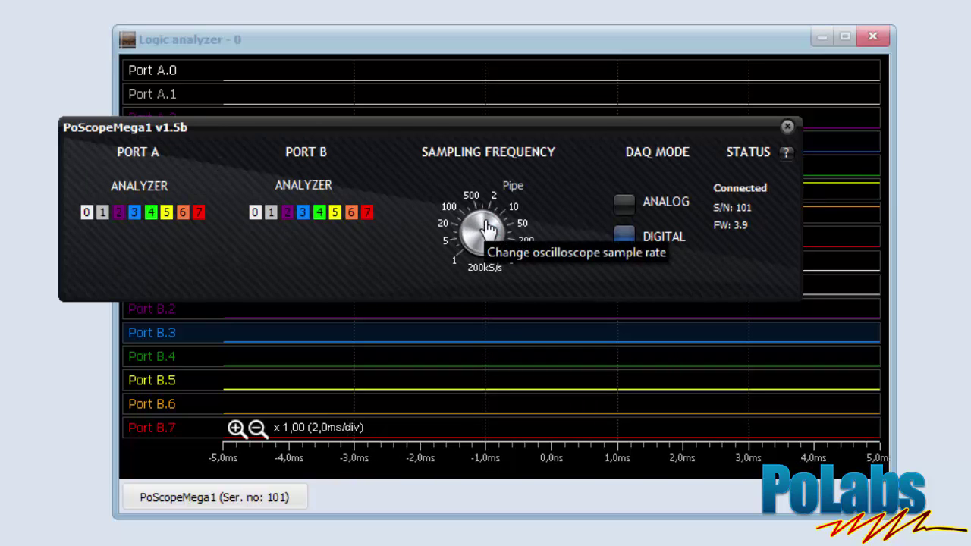
scroll(487, 228, up, 1)
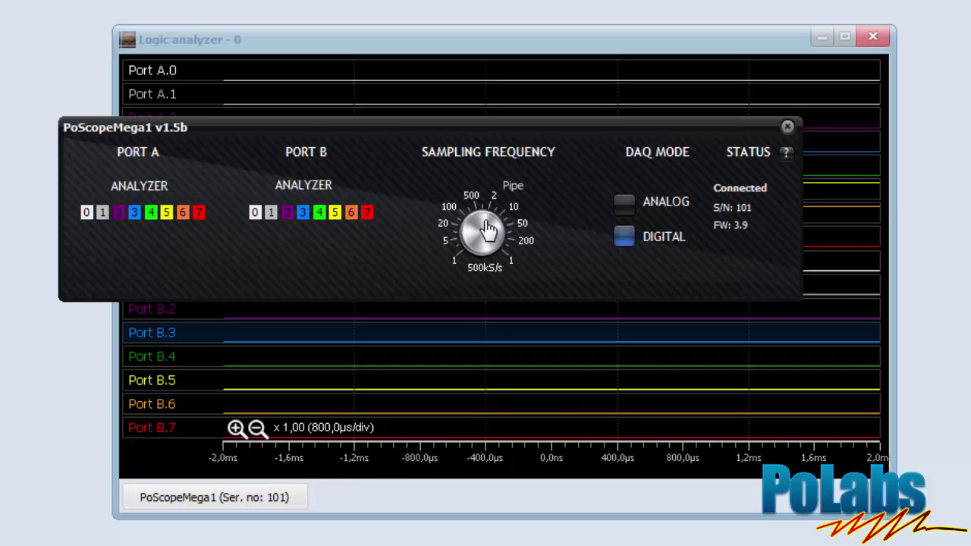
click(787, 128)
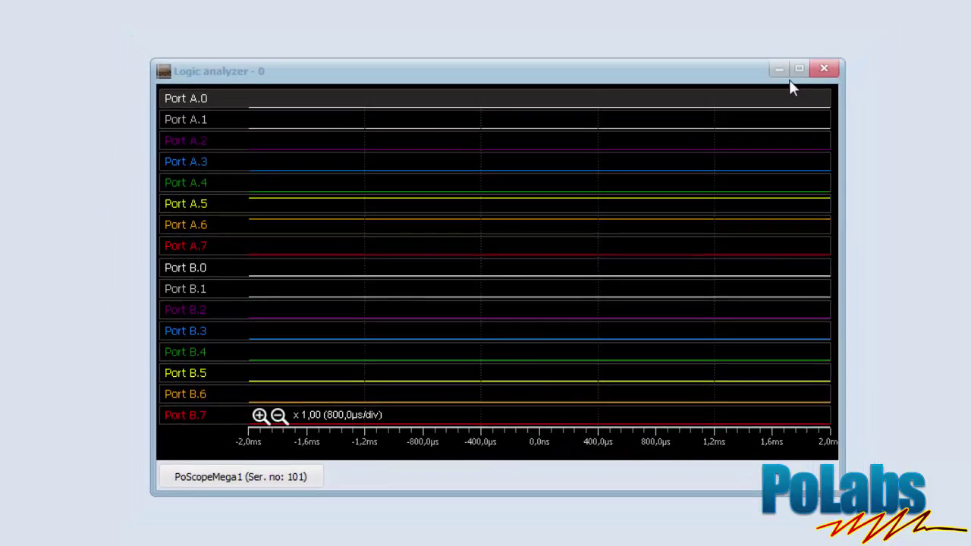
Maximize the logic analyzer, freeze the capture, and zoom onto the Port A.5/A.6 burst near 244 ms.
click(844, 37)
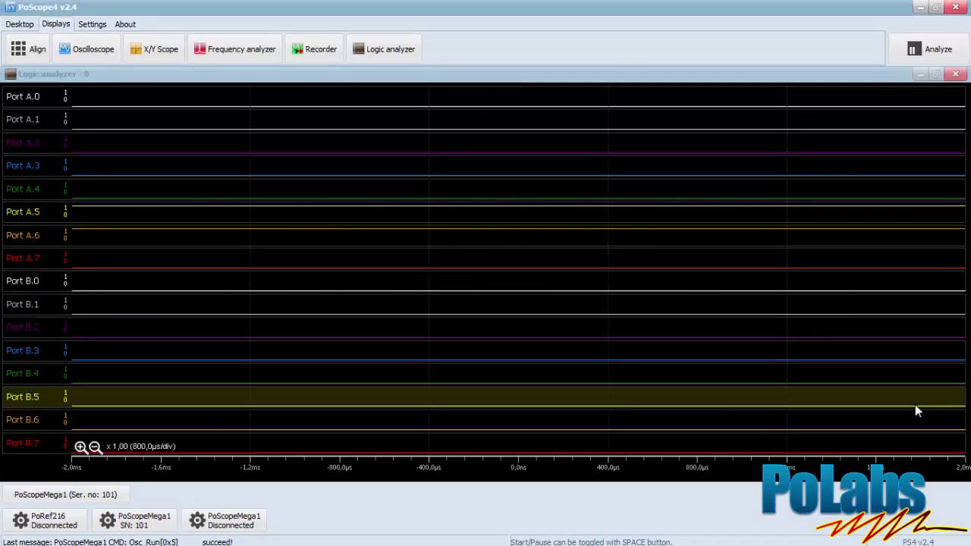
click(928, 54)
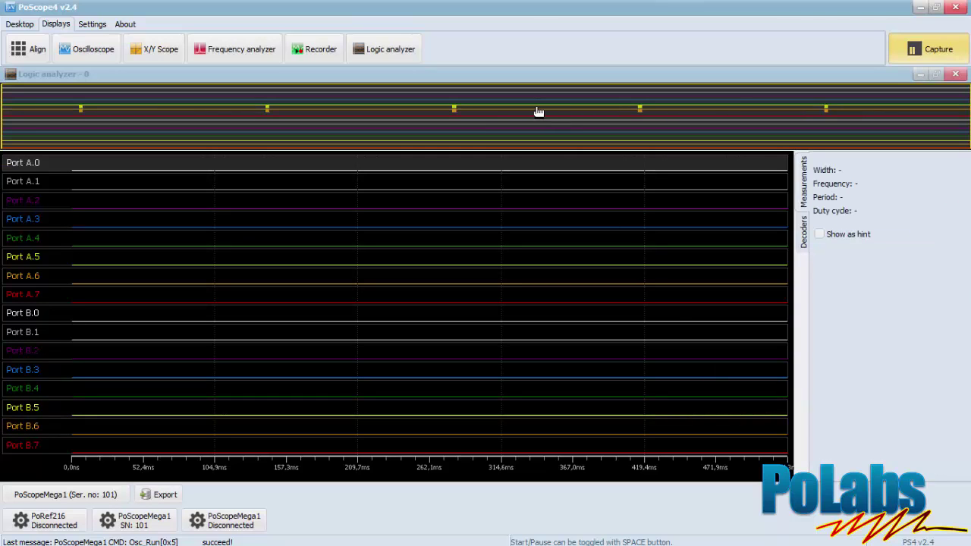
scroll(538, 111, up, 3)
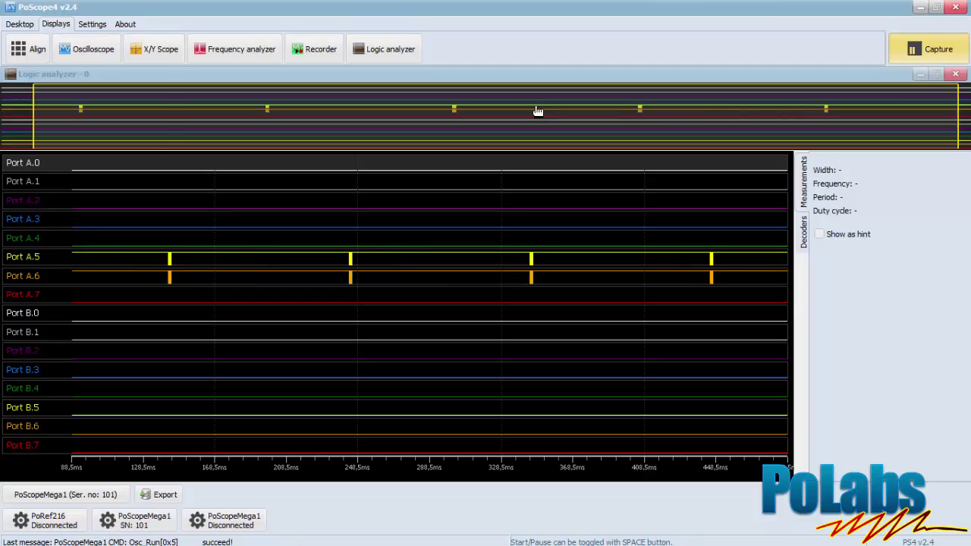
drag(559, 122, 444, 123)
scroll(449, 124, up, 1)
scroll(452, 124, up, 1)
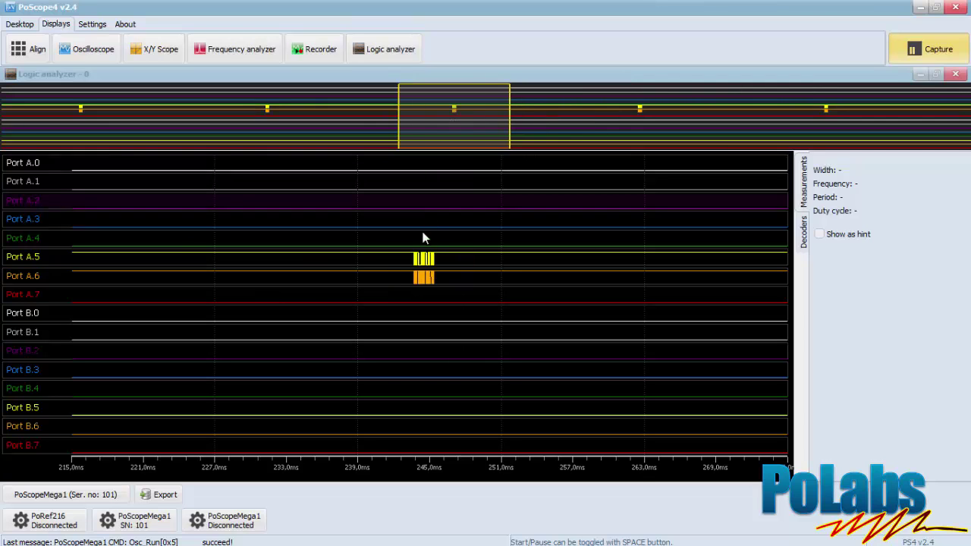
scroll(440, 275, up, 5)
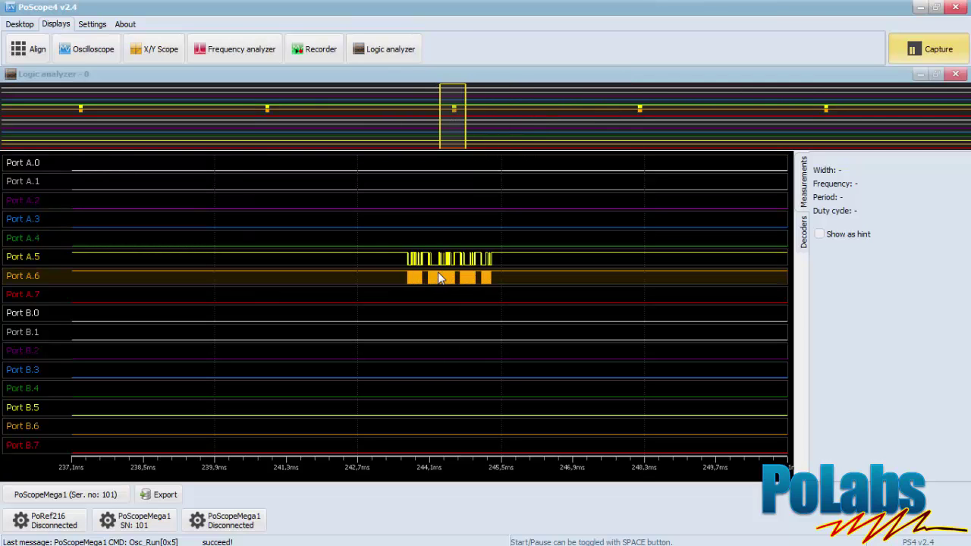
drag(437, 271, 287, 269)
scroll(369, 273, up, 5)
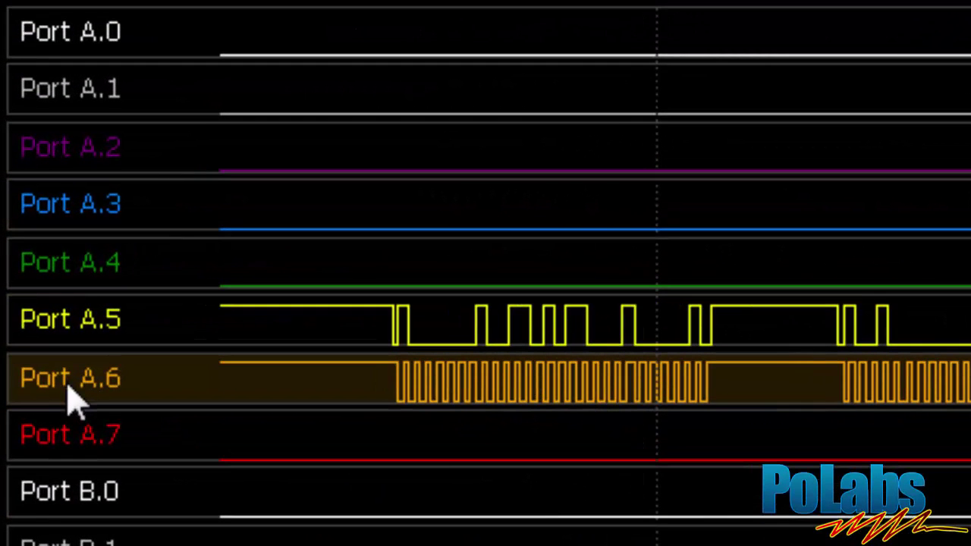
Name Port A.6 'SCL' and Port A.5 'SDA', then show the Decoders panel.
double_click(69, 378)
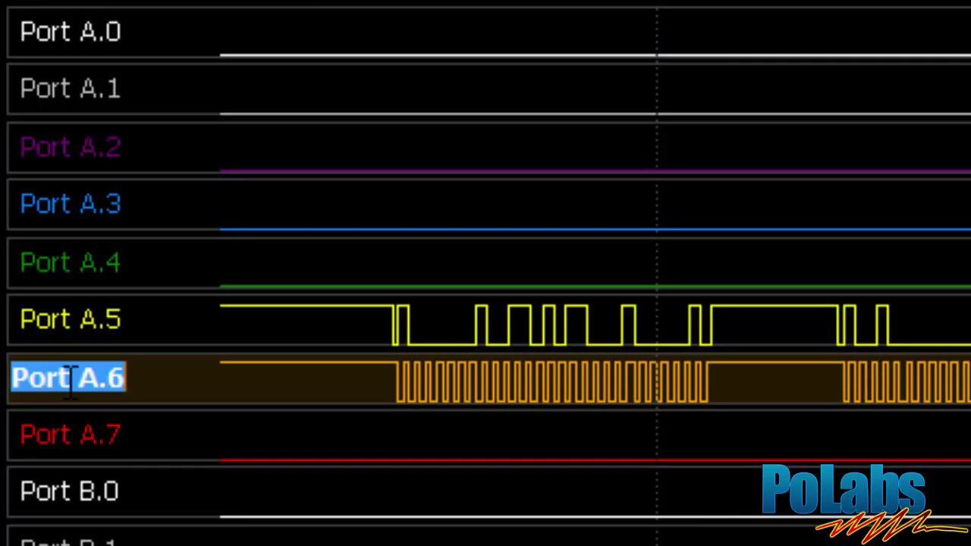
text(SCL)
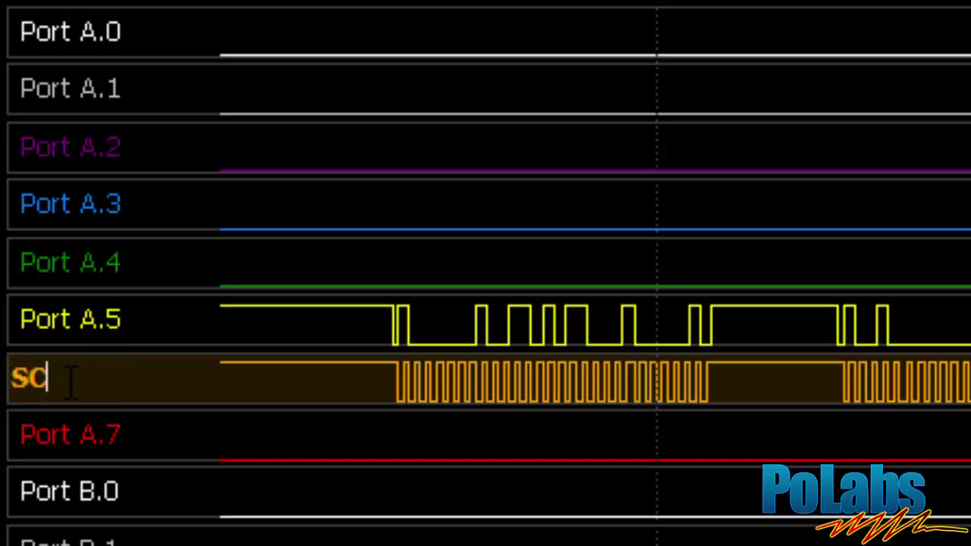
click(66, 332)
double_click(64, 323)
text(SDA)
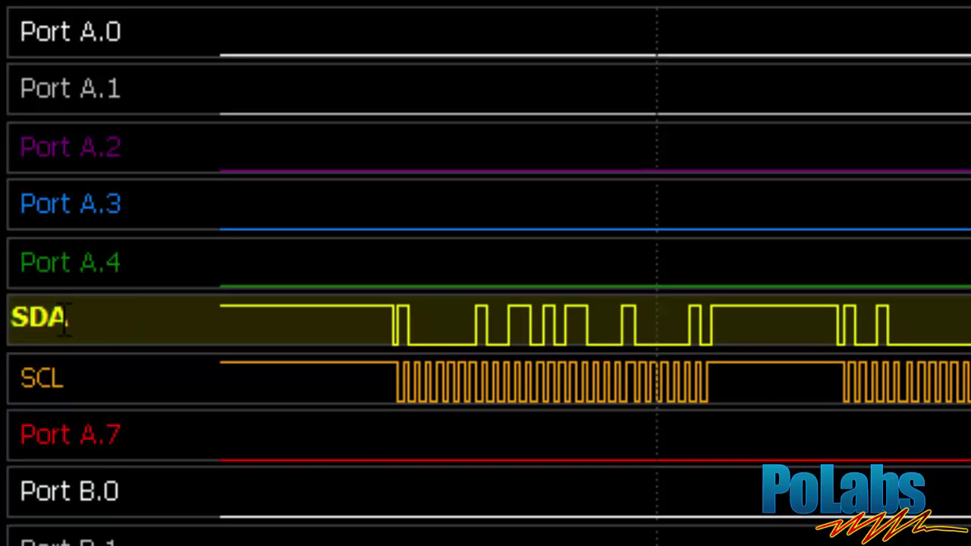
key(Return)
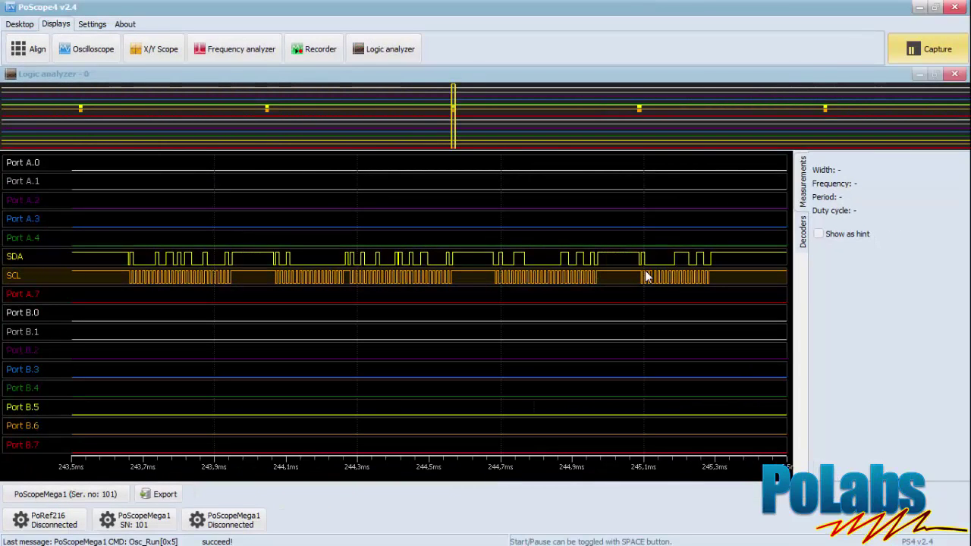
click(804, 232)
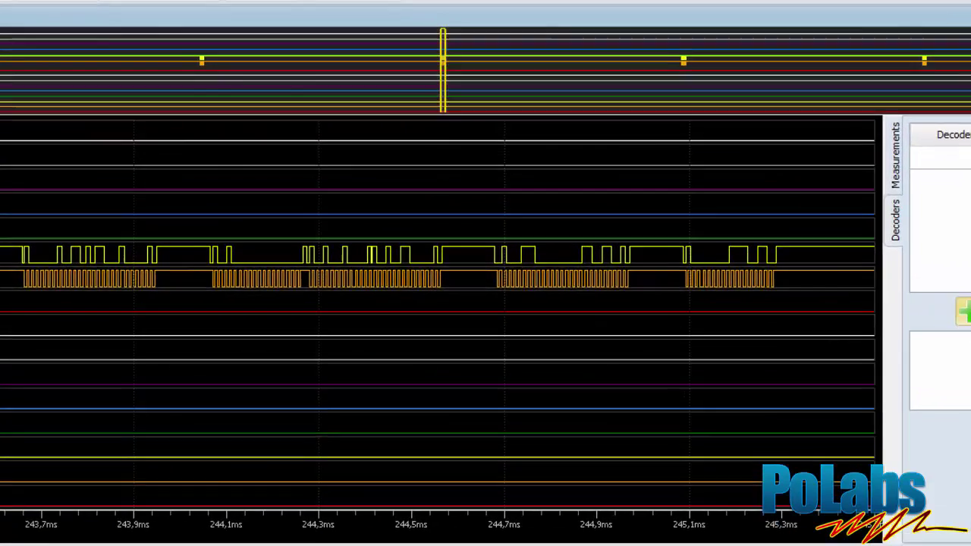
Add an I2C decoder with SDA data, SCL clock and the 7 or 10 bits + R/W flag address format.
click(862, 303)
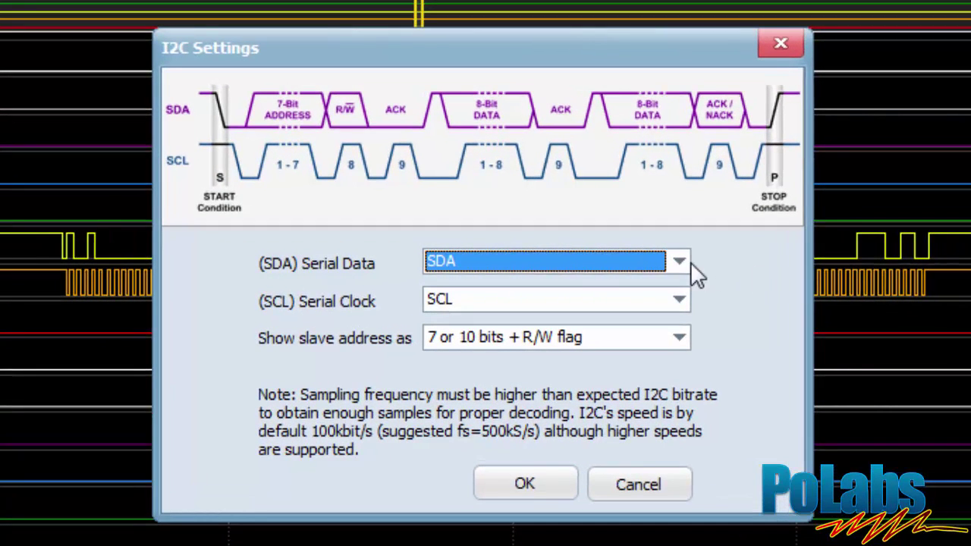
click(681, 262)
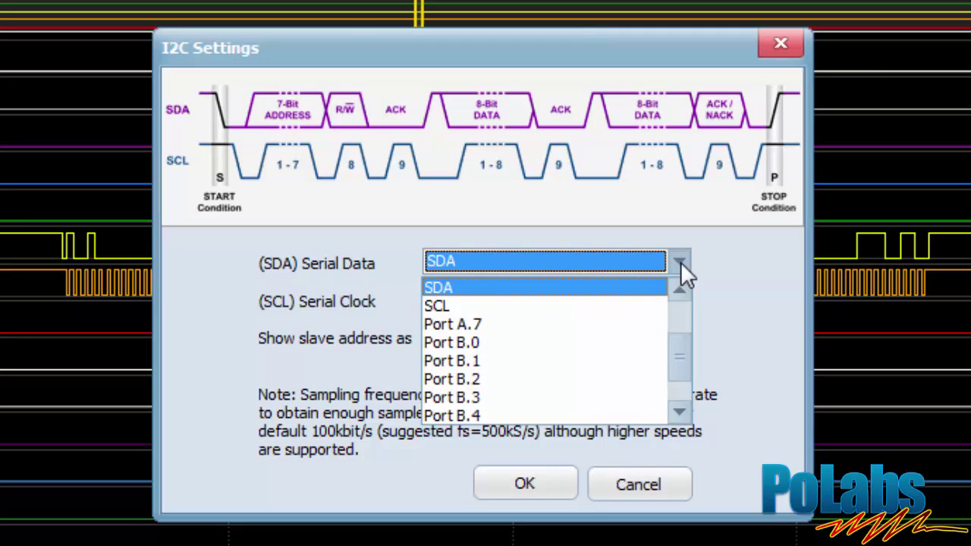
click(681, 261)
click(678, 302)
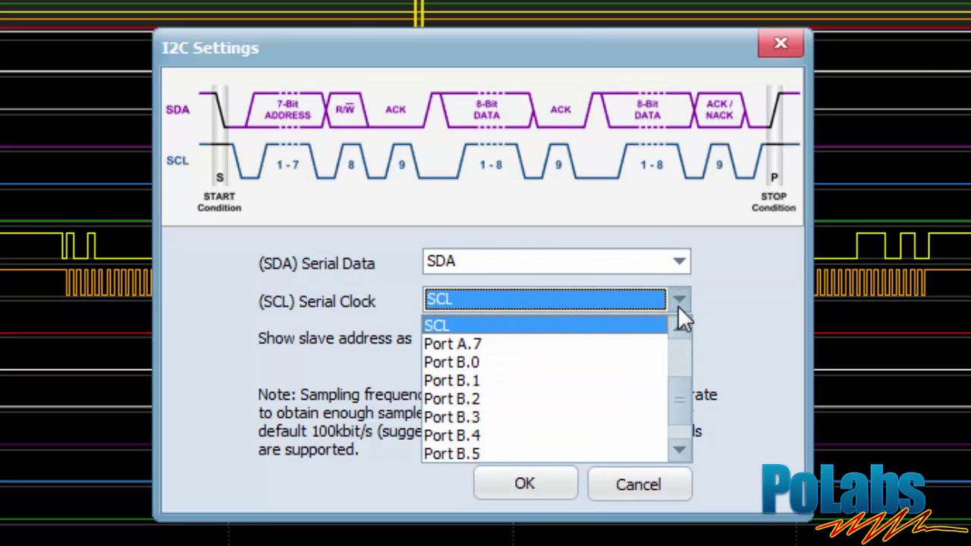
click(678, 302)
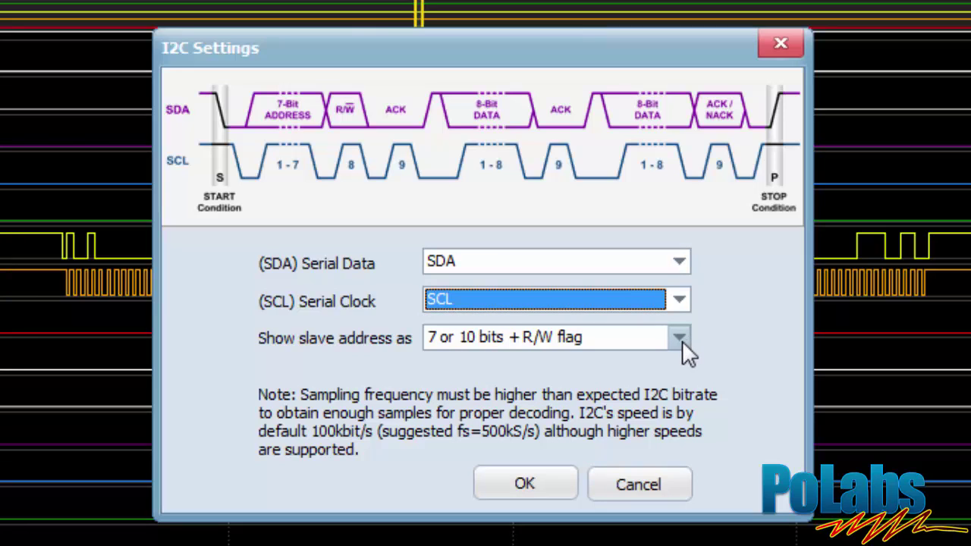
click(680, 338)
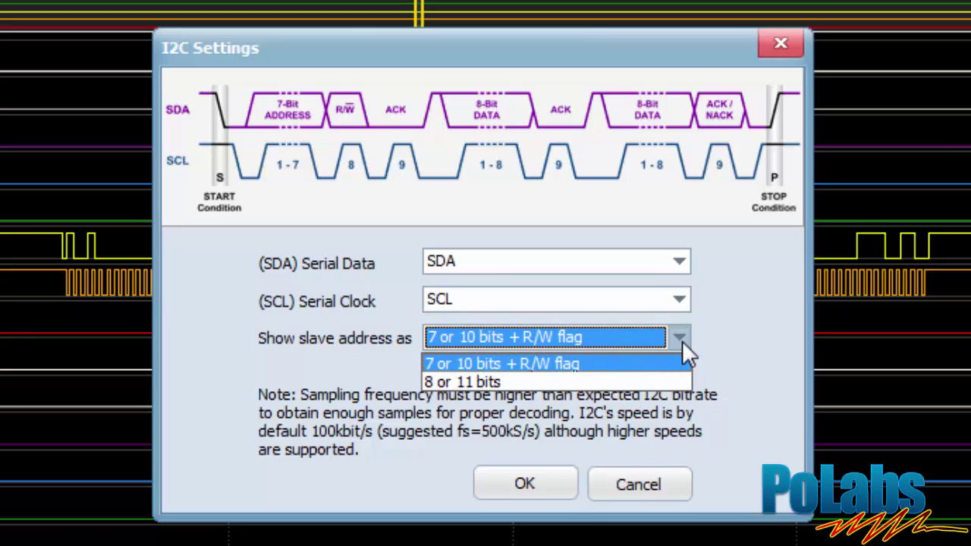
click(682, 341)
click(526, 484)
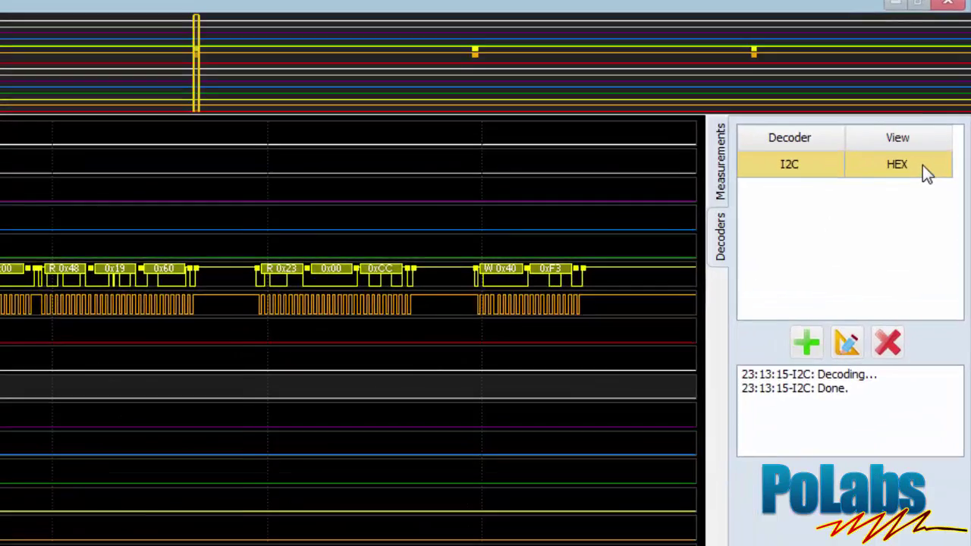
Try the I2C decoder's HEX, DEC and CHAR display formats.
click(966, 177)
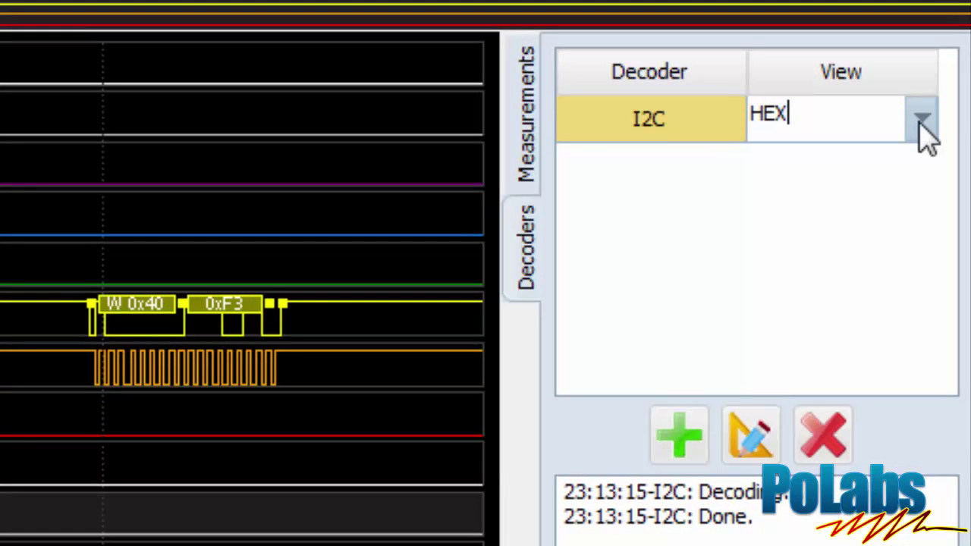
click(923, 121)
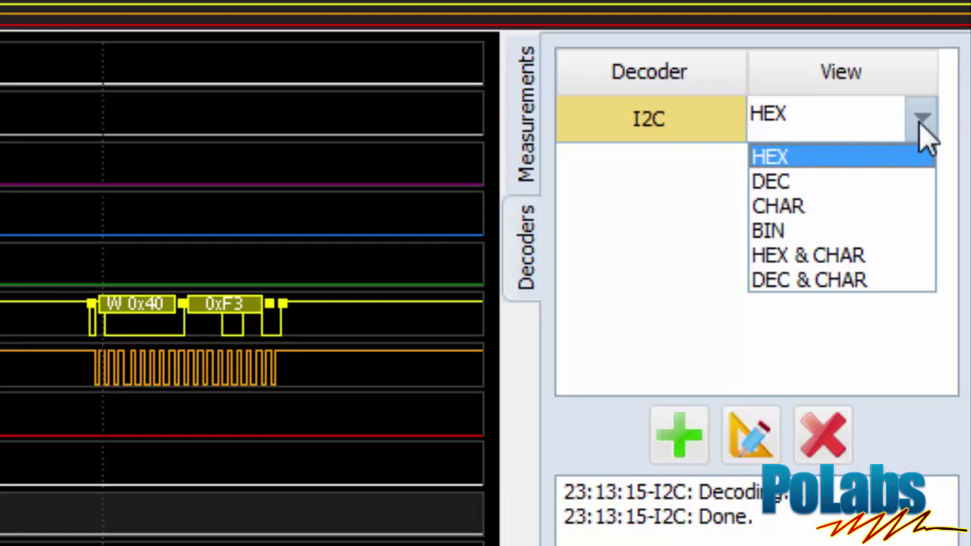
click(922, 156)
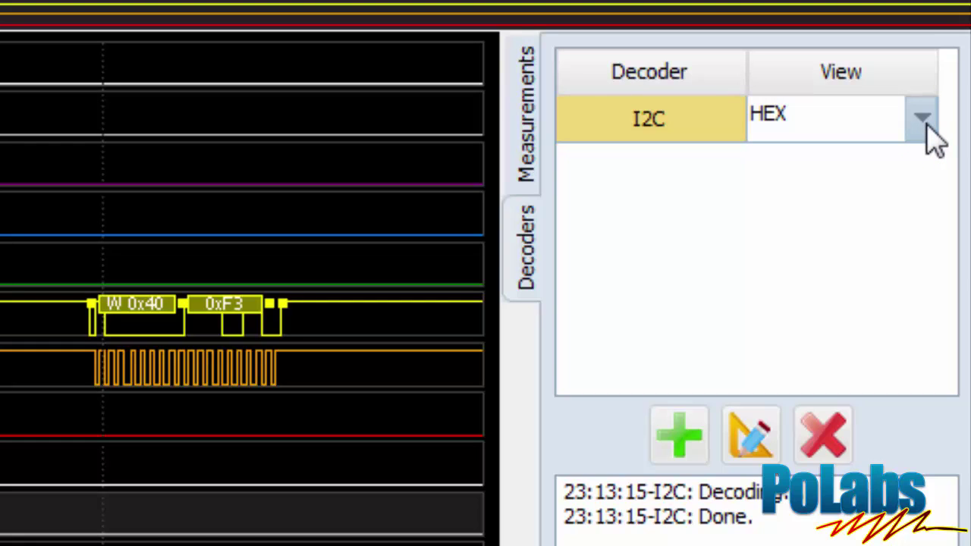
click(922, 122)
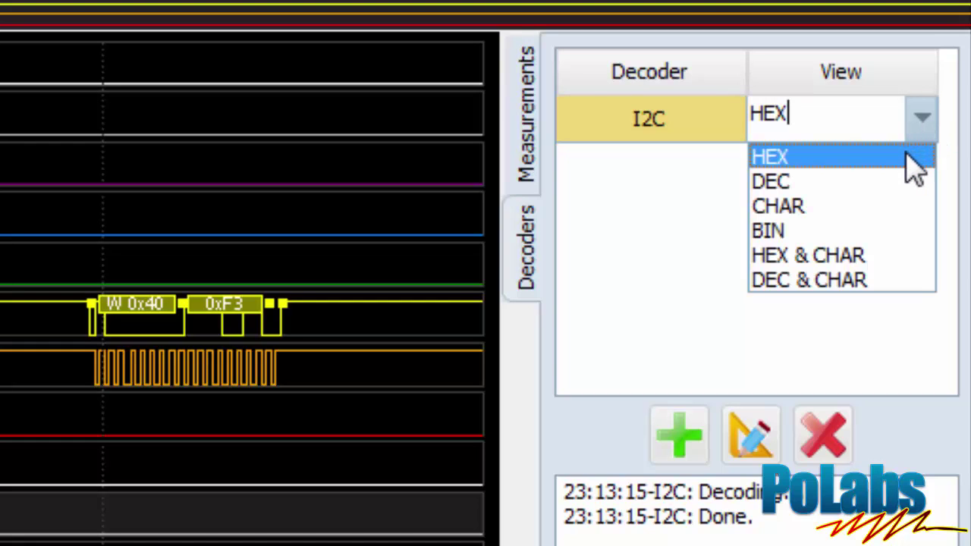
click(892, 182)
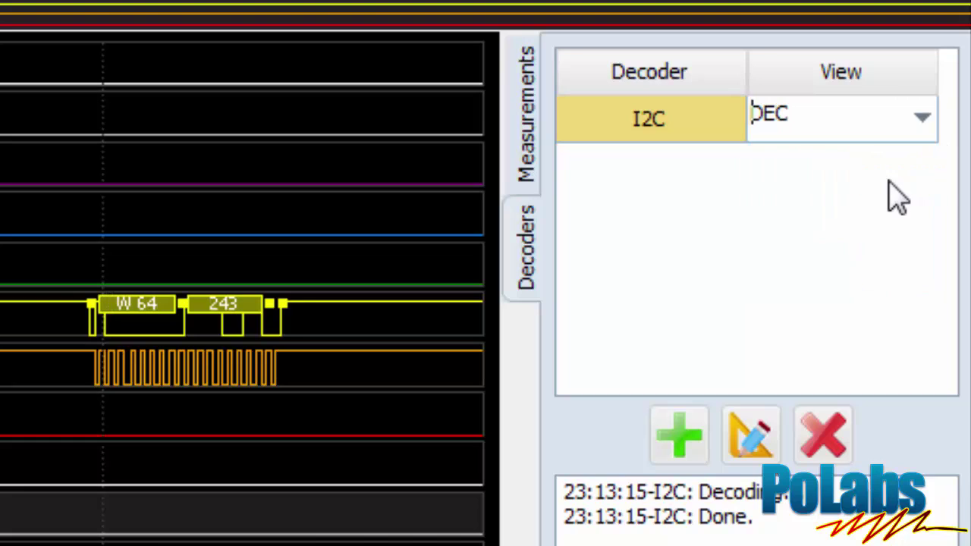
click(929, 123)
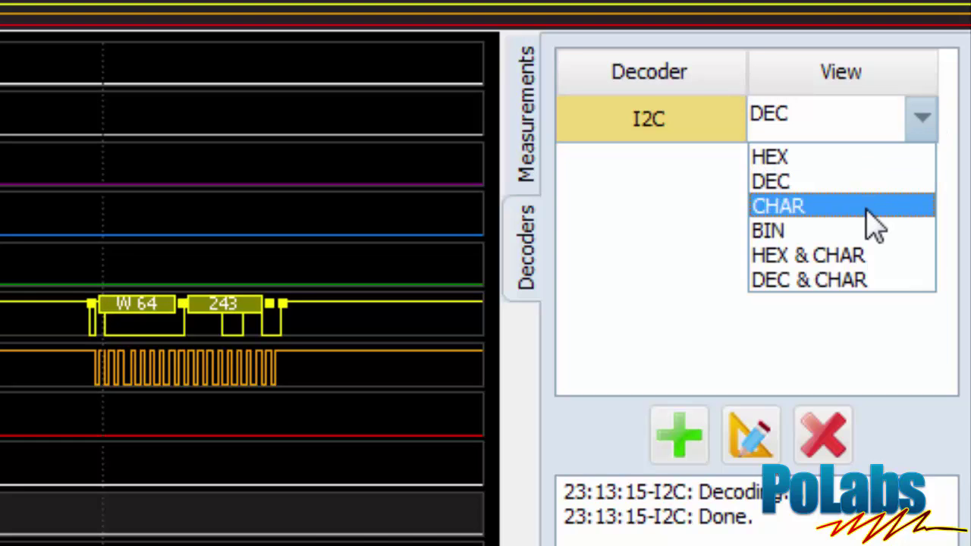
click(871, 206)
Try BIN and HEX & CHAR, then settle on the DEC & CHAR view.
click(922, 137)
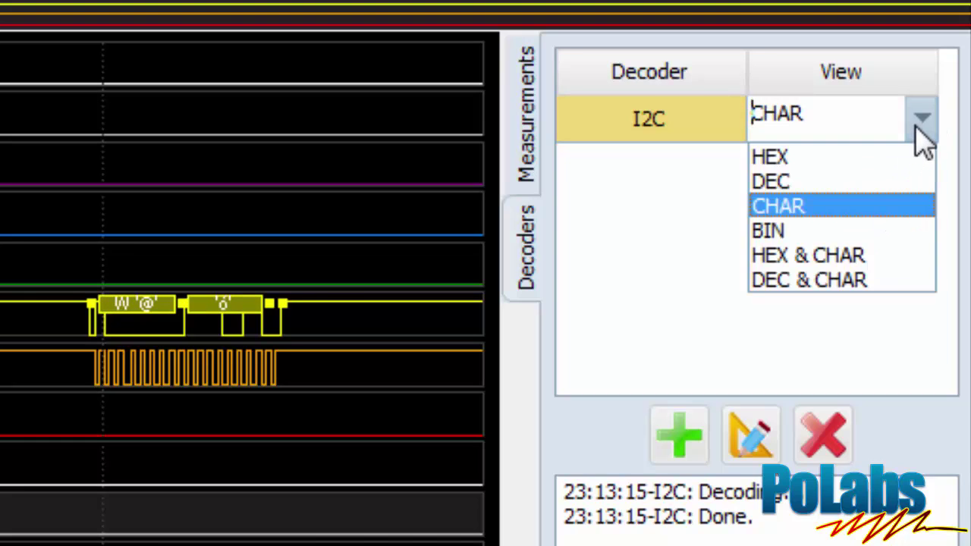
click(838, 230)
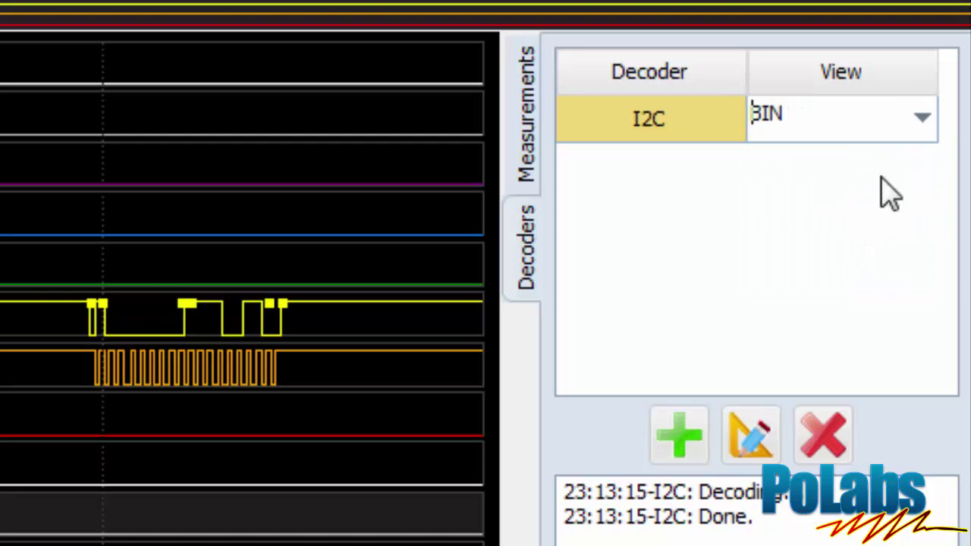
click(910, 121)
click(860, 255)
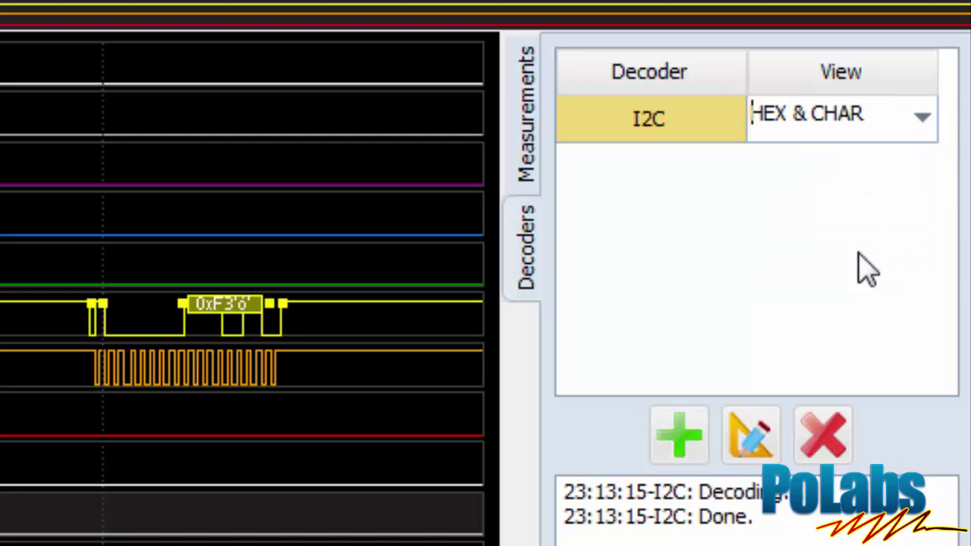
click(933, 121)
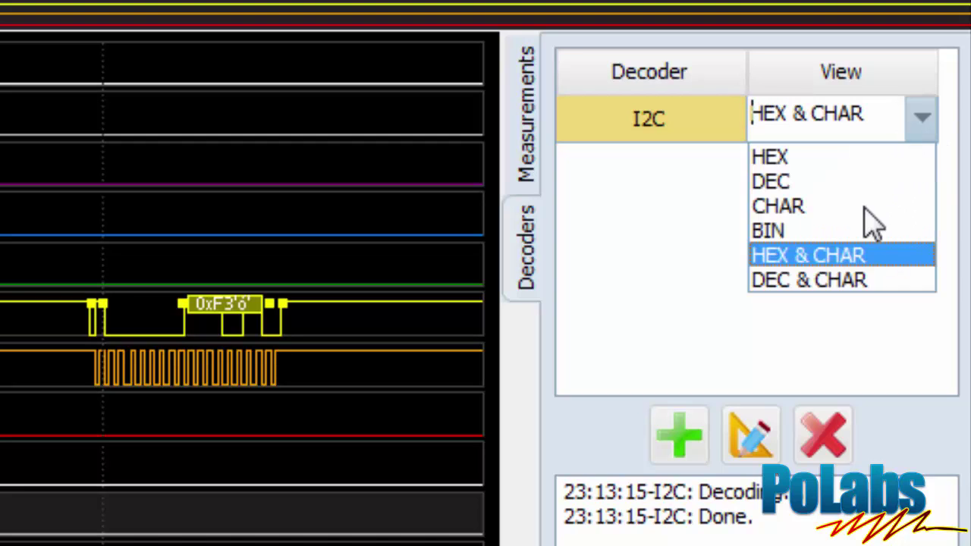
click(860, 282)
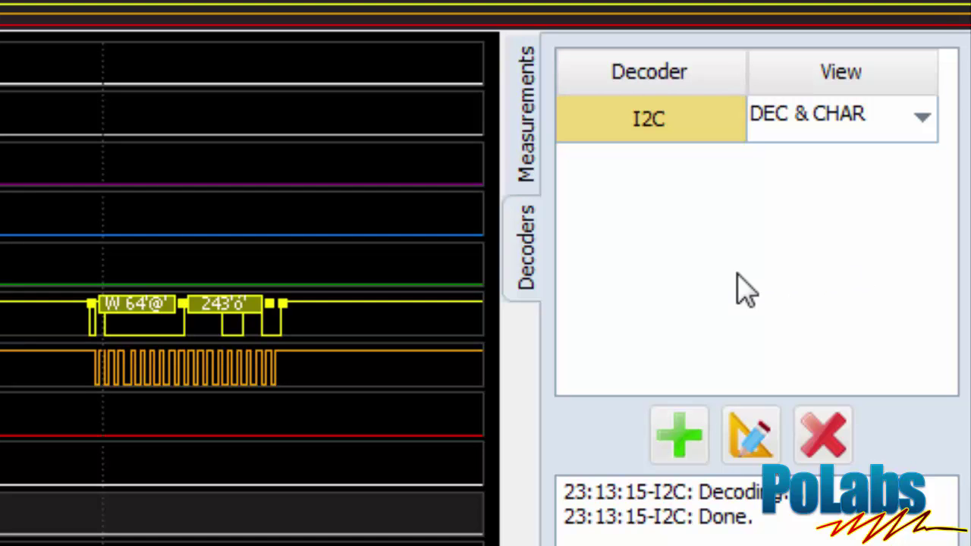
Enable Show as hint in the Measurements tab and check a pulse measurement on the SDA trace.
click(524, 164)
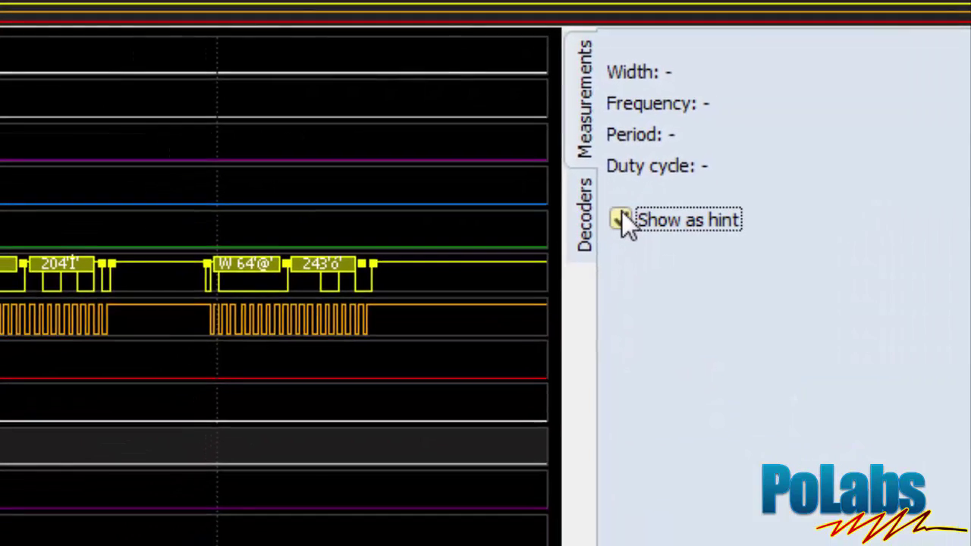
click(568, 252)
click(405, 273)
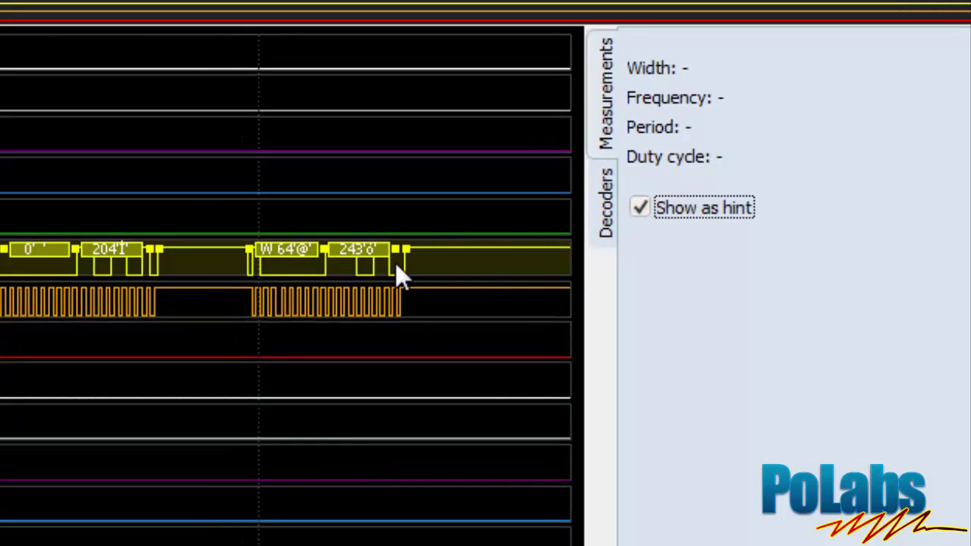
mouse_move(361, 267)
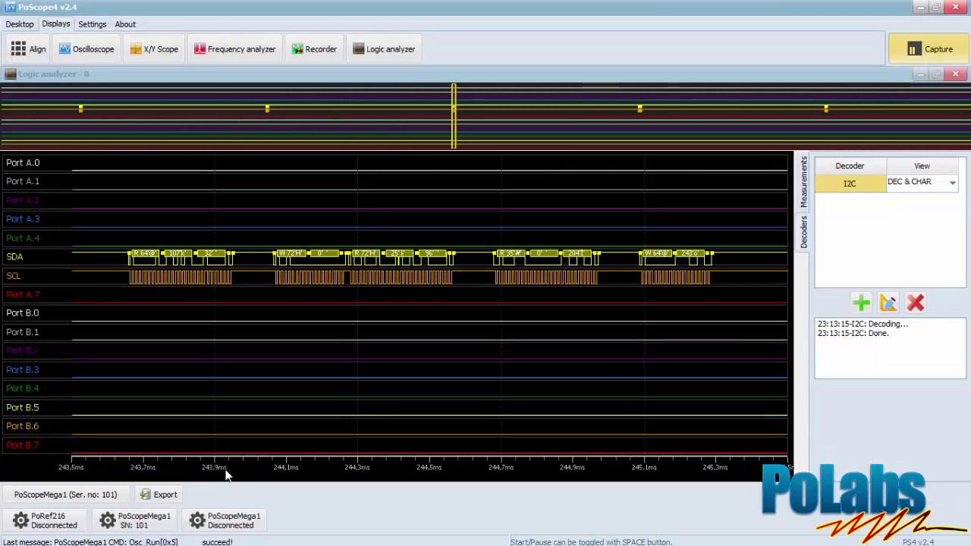
Export the selected capture range as a CSV file on the Desktop with comment EXPORT.
click(158, 496)
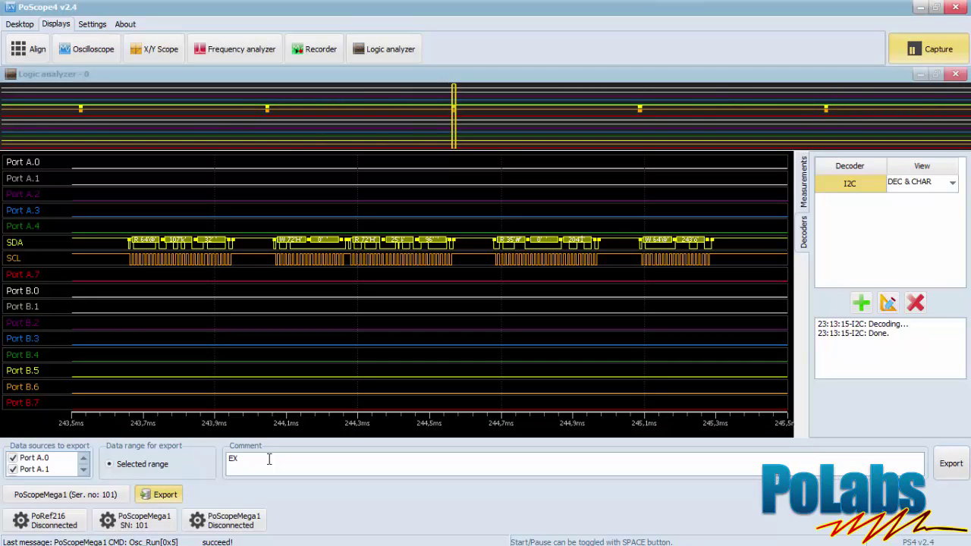
click(941, 468)
click(323, 189)
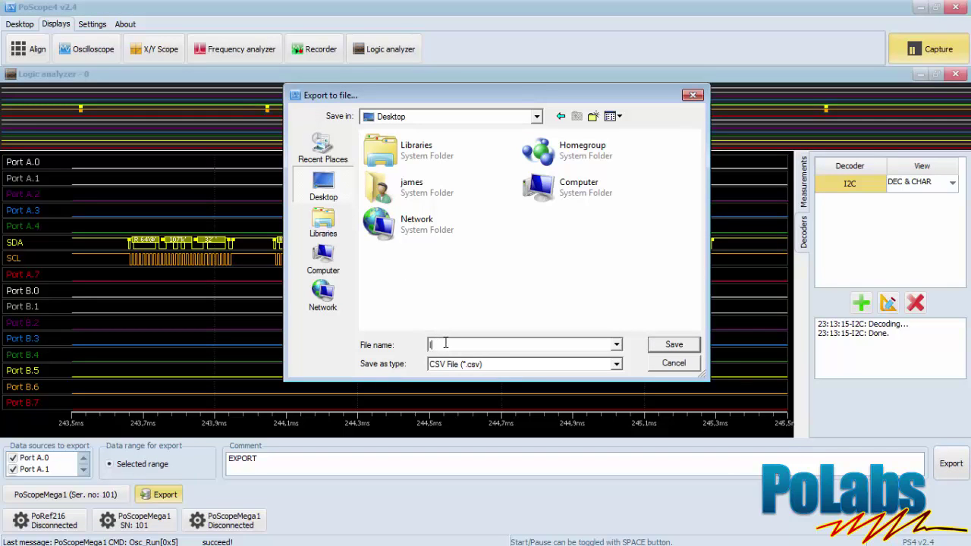
key(Return)
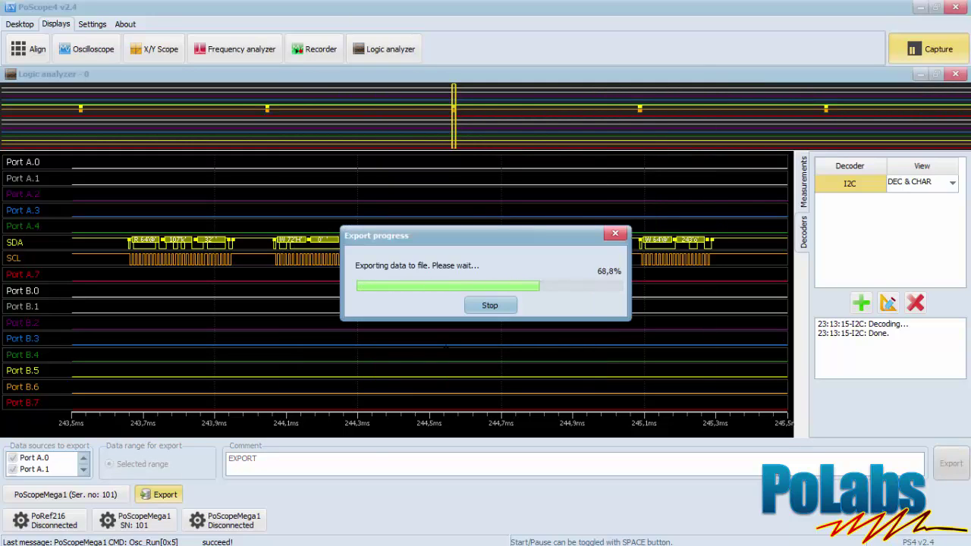